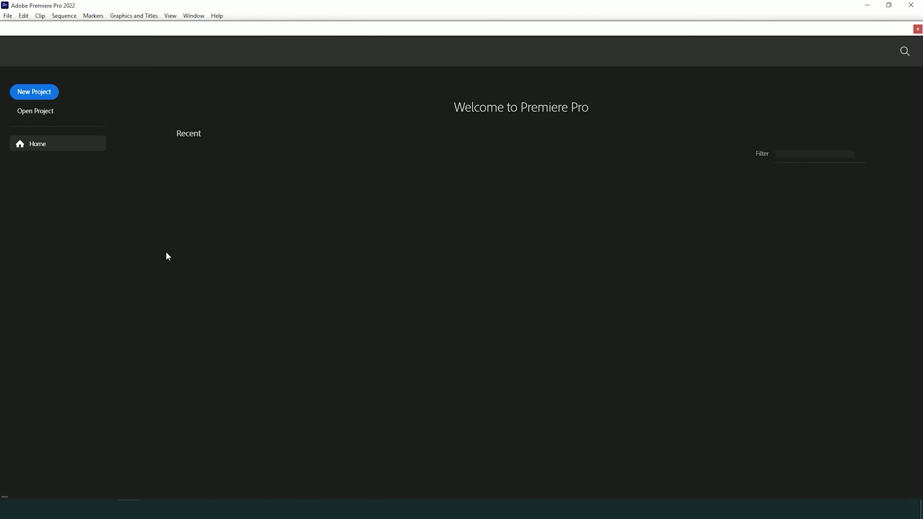
click(53, 90)
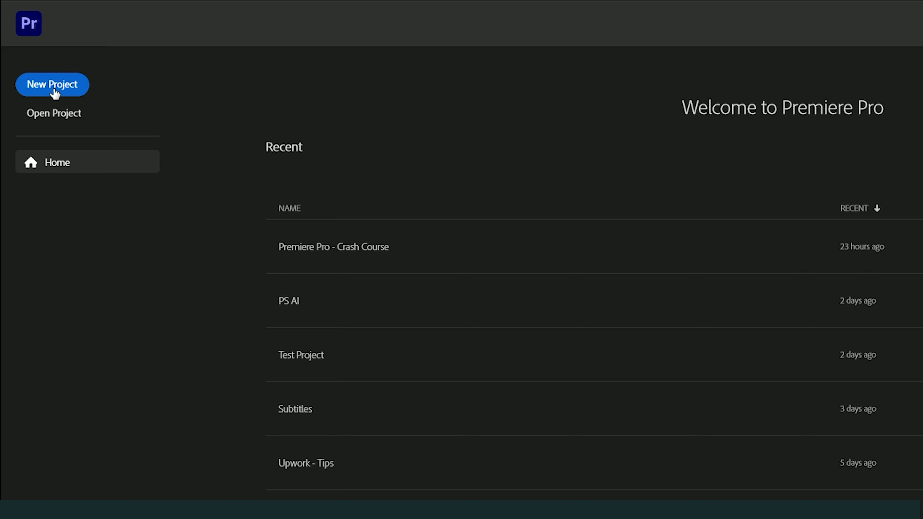
click(60, 115)
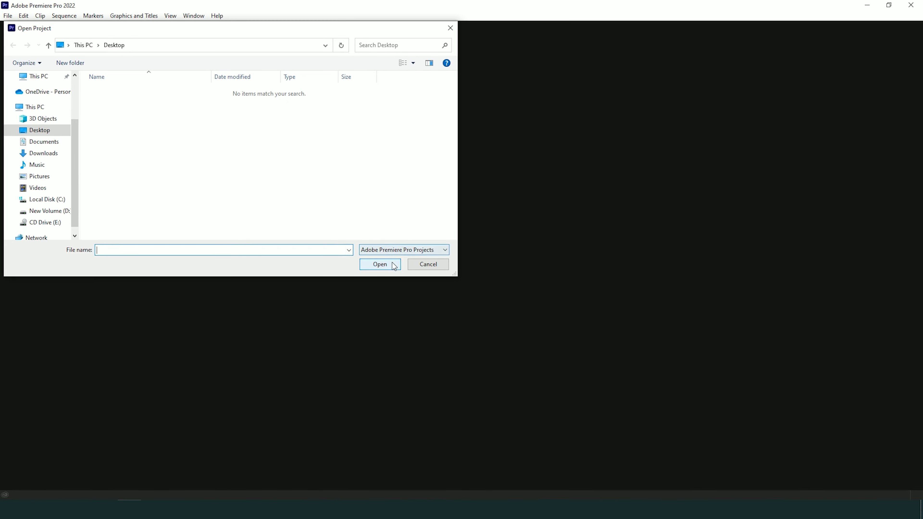
click(433, 264)
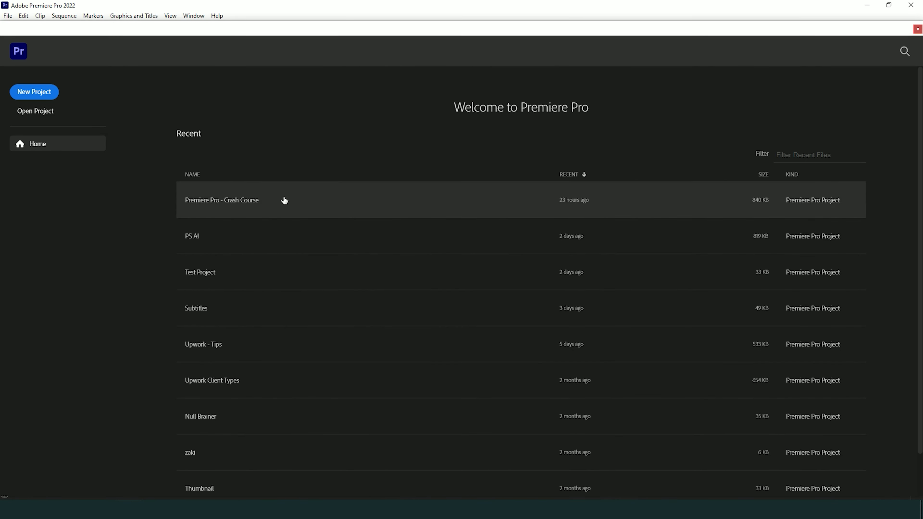
Start a new project named Test Project and set its location to the Desktop.
click(45, 98)
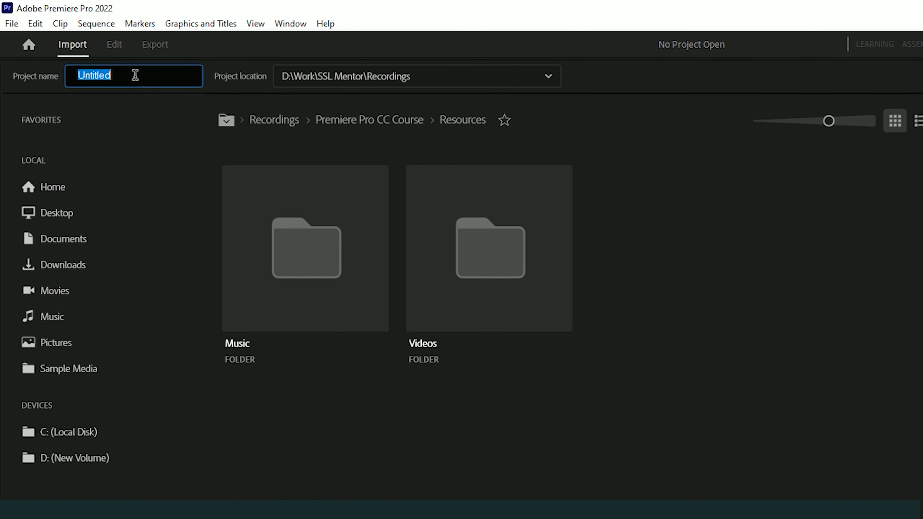
text(Test Project)
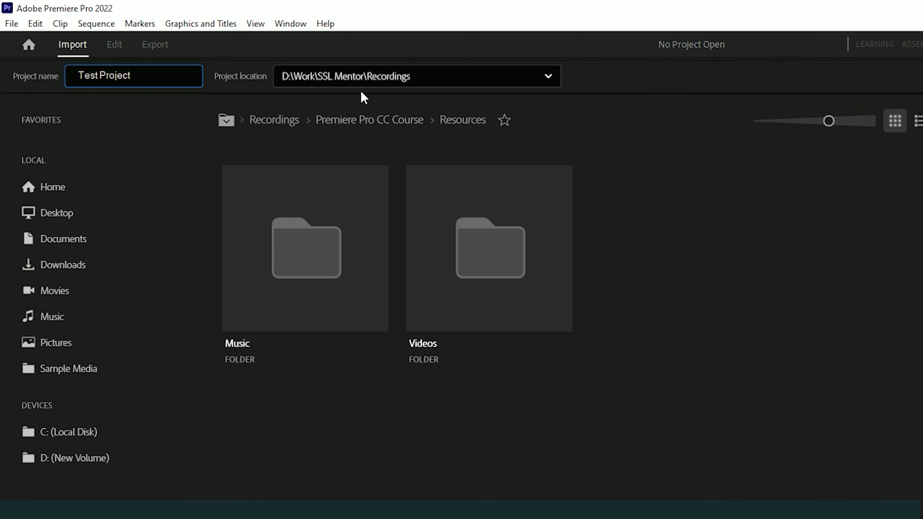
click(382, 84)
click(350, 172)
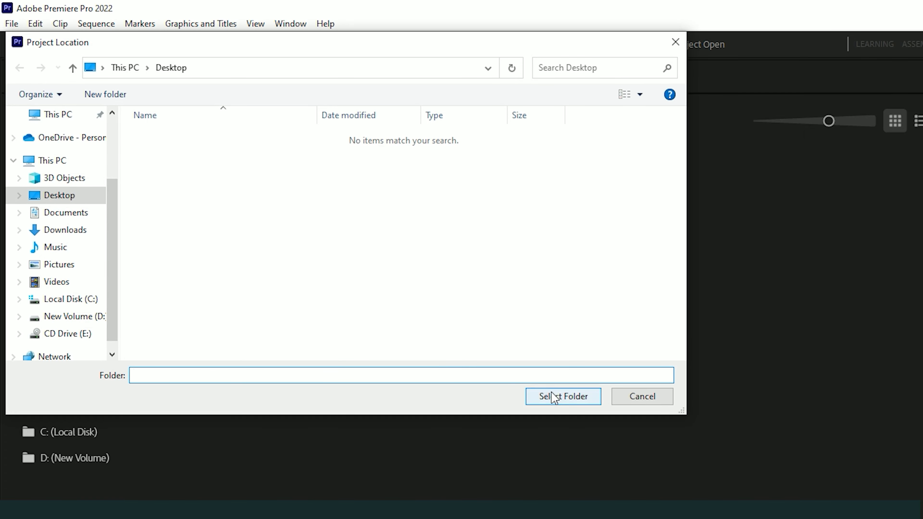
click(553, 396)
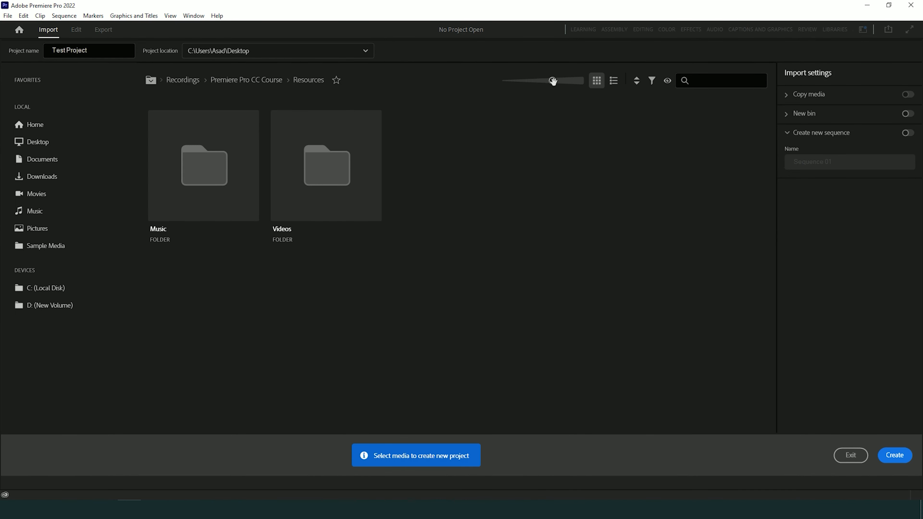
Reduce the media thumbnail size slightly and switch the media browser to list view.
mouse_move(553, 81)
mouse_down()
mouse_move(532, 81)
mouse_move(558, 81)
mouse_move(541, 83)
mouse_up()
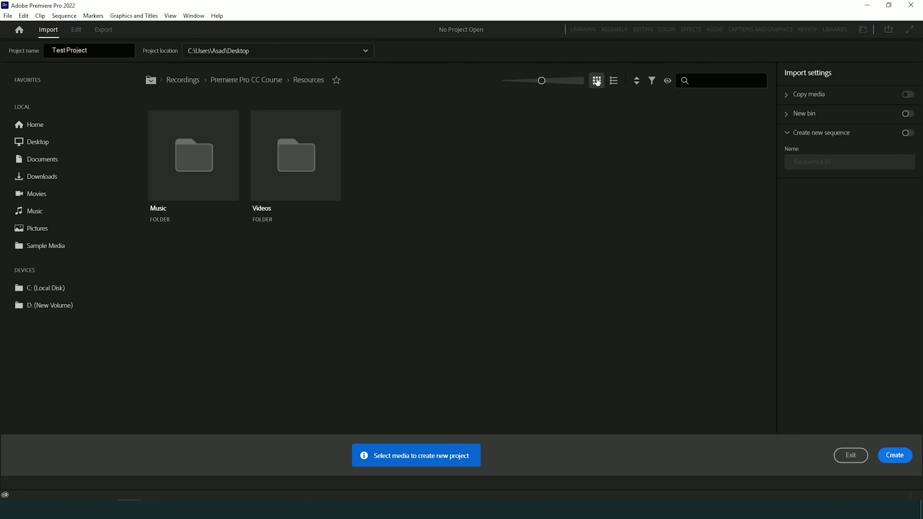
click(615, 82)
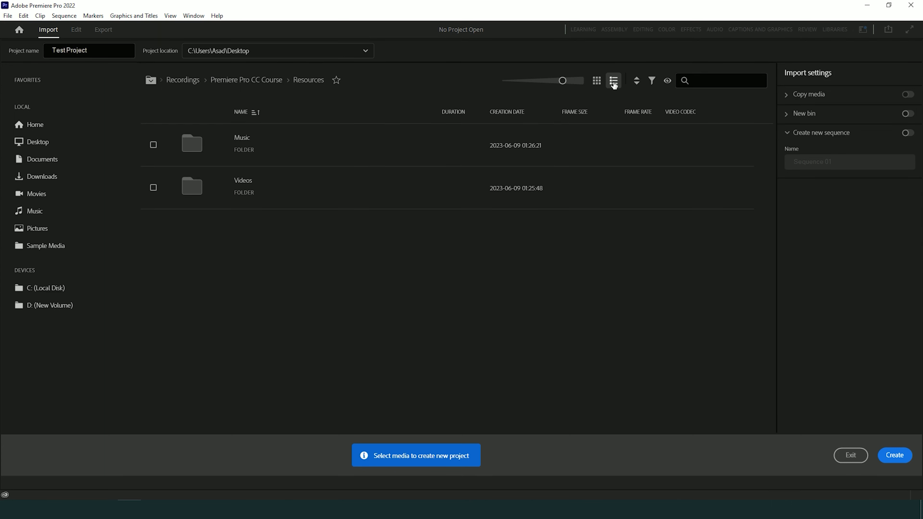
Look over the sort order and file-type filter options of the media browser.
click(638, 83)
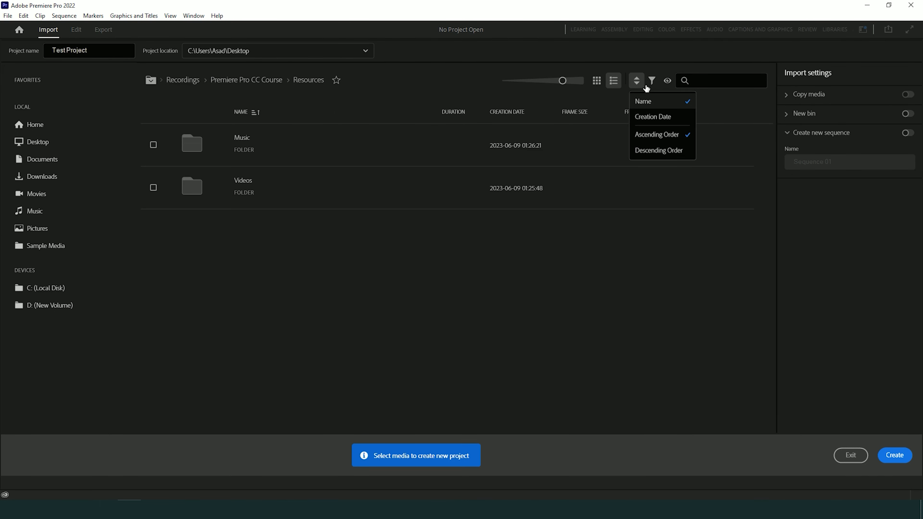
click(653, 82)
click(653, 82)
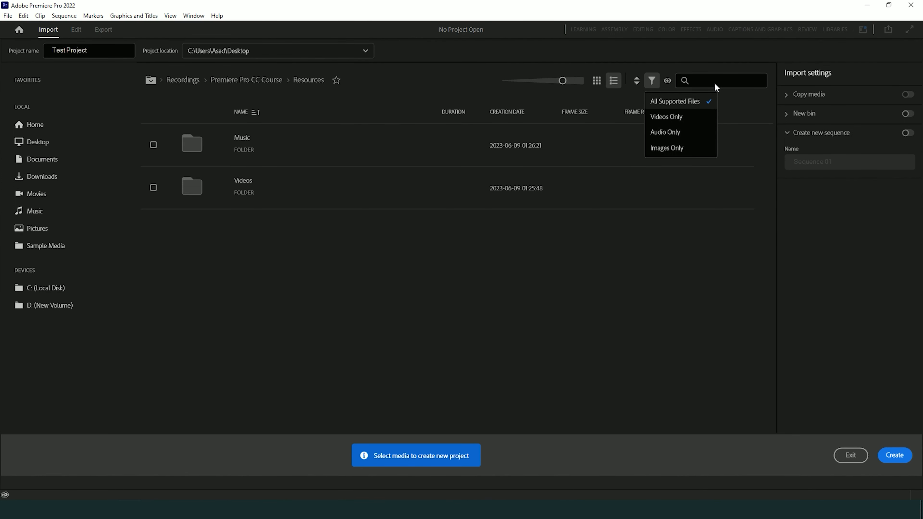
click(699, 80)
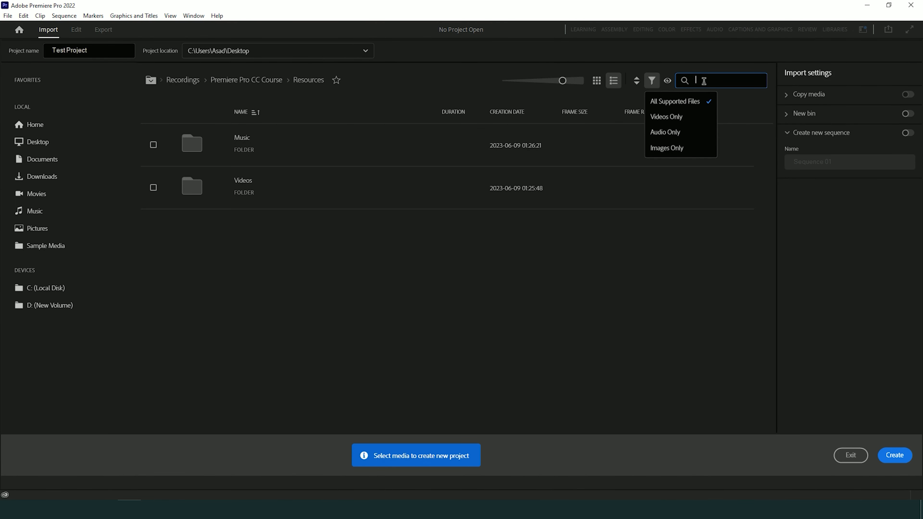
click(553, 279)
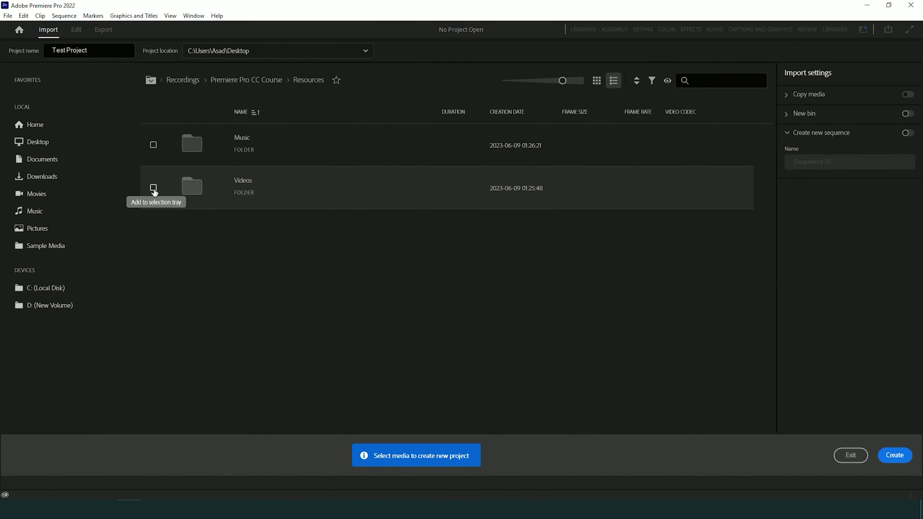
Try adding the Videos and Music folders to the import selection, and deselect both.
click(154, 188)
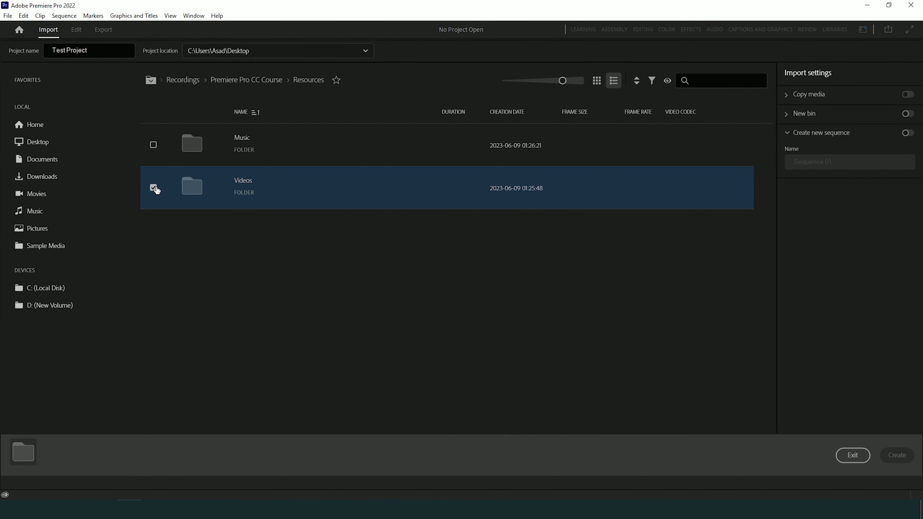
click(154, 145)
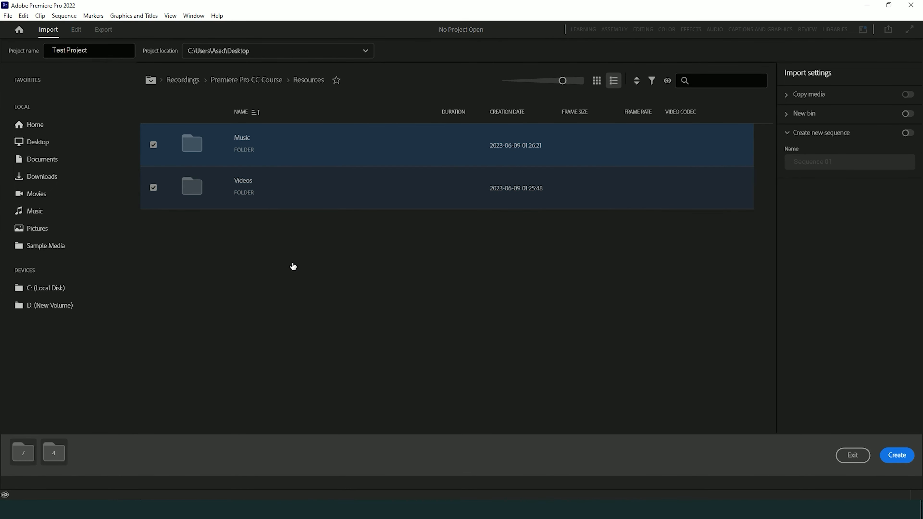
click(160, 188)
click(153, 145)
Open the Videos folder in grid view and select its first two clips.
double_click(277, 182)
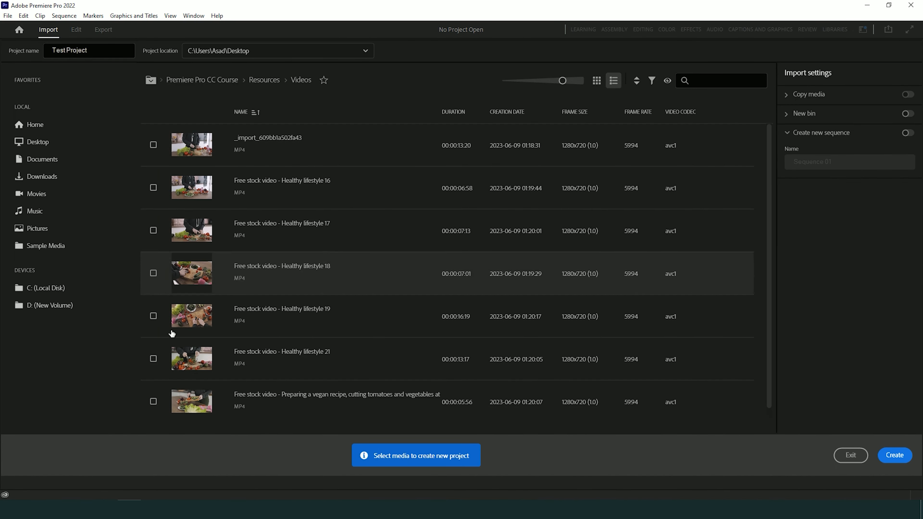
click(596, 81)
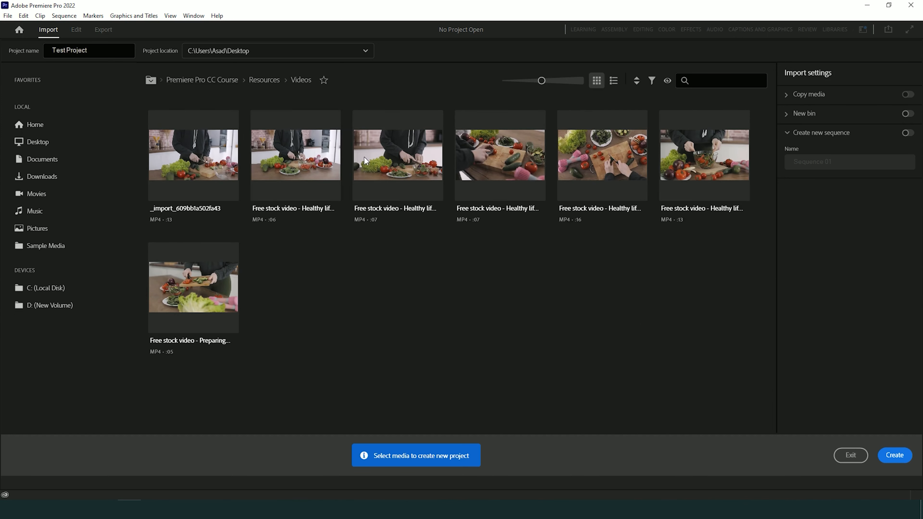
click(166, 127)
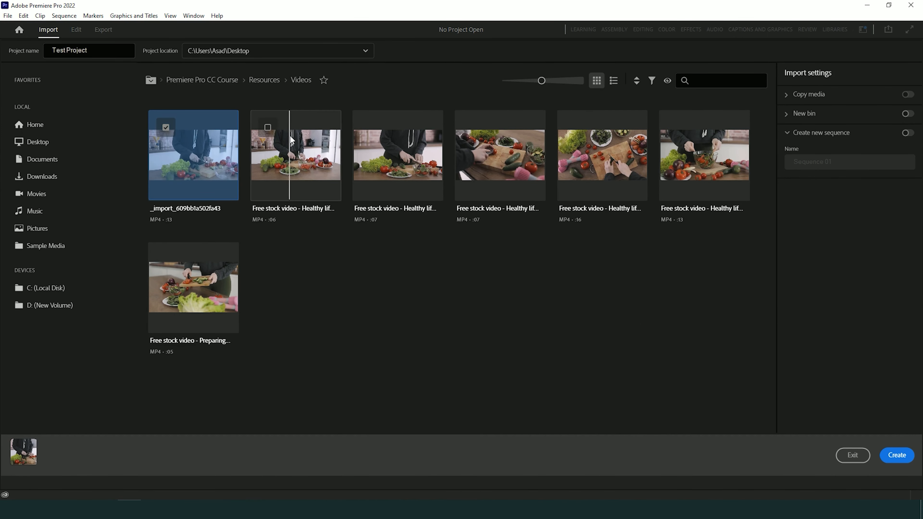
click(269, 128)
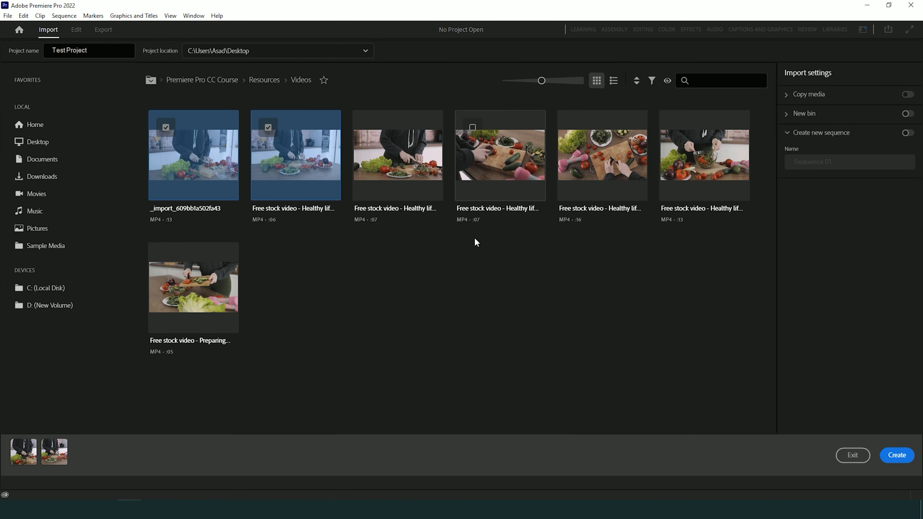
Deselect both video clips and return to the Resources folder.
drag(542, 81, 554, 83)
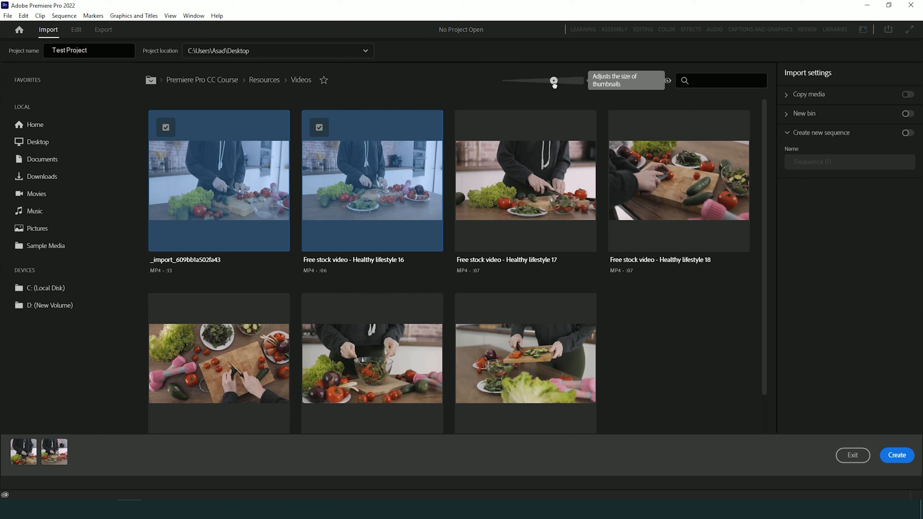
click(319, 127)
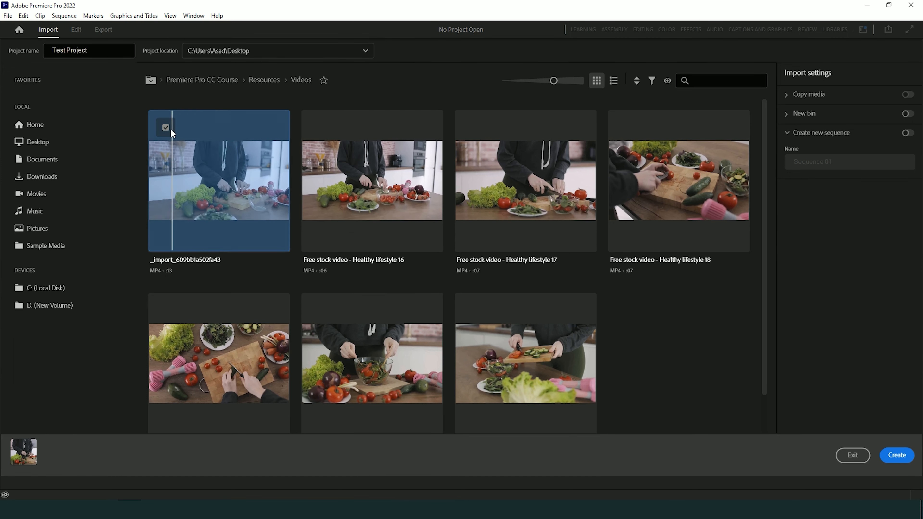
click(165, 127)
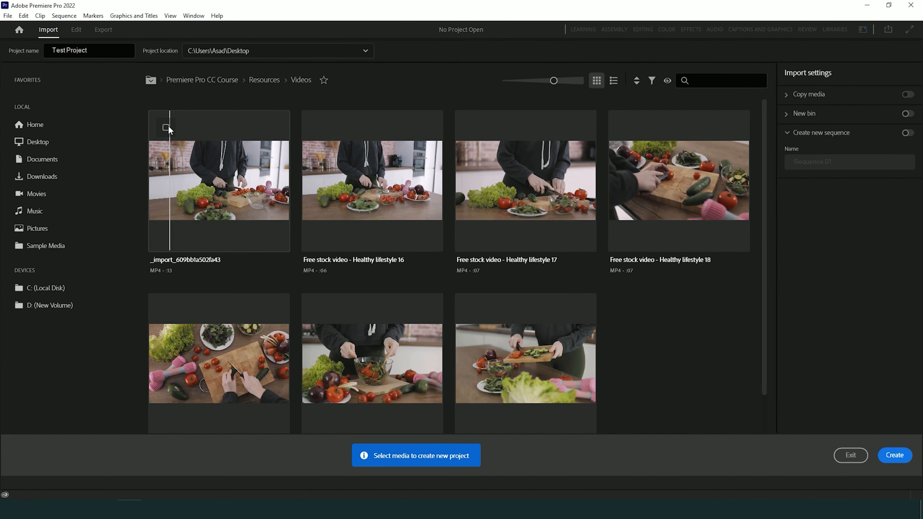
click(263, 80)
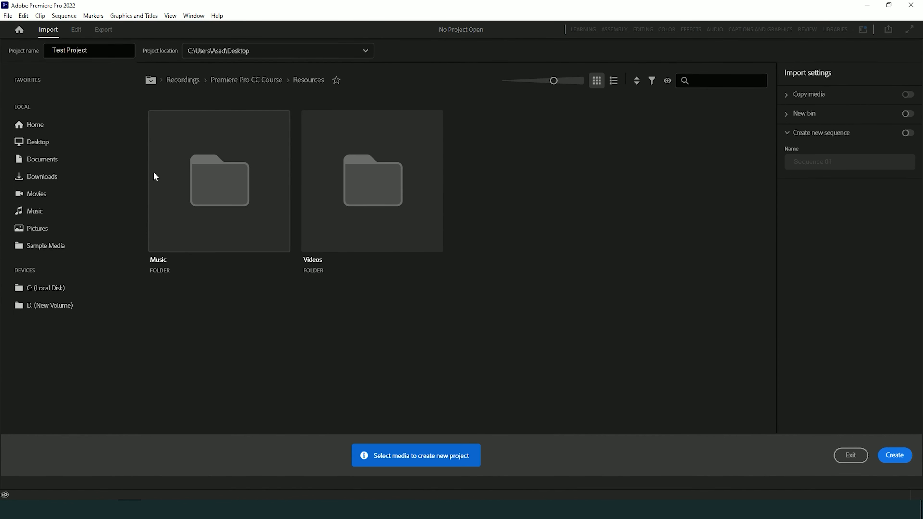
Select the Music and Videos folders for import and review the Copy media settings.
click(166, 128)
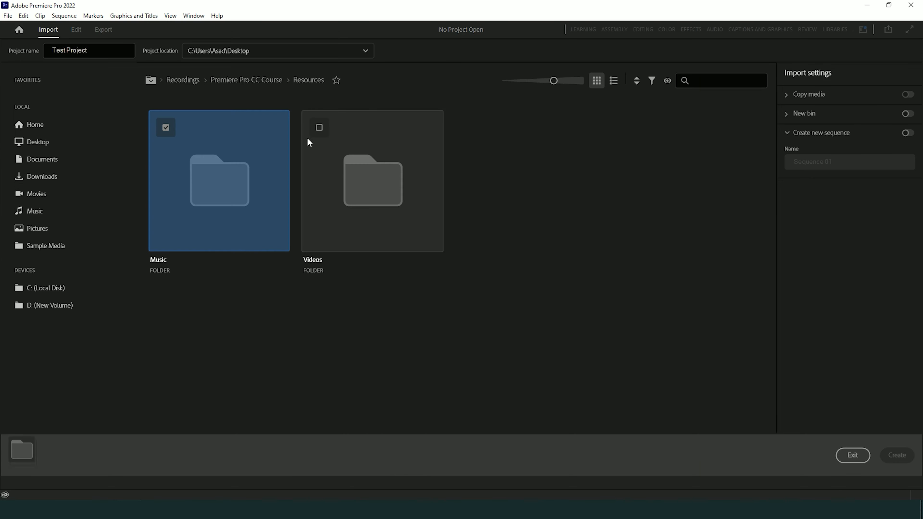
click(319, 128)
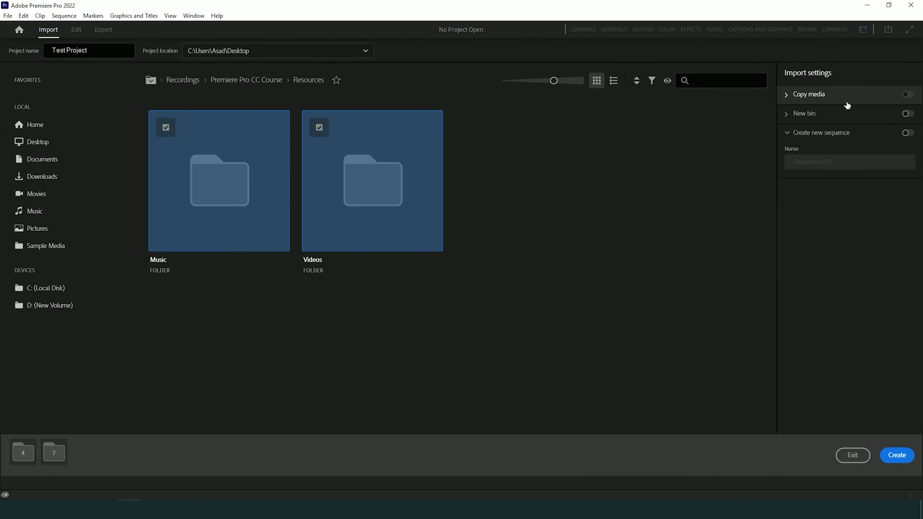
click(787, 97)
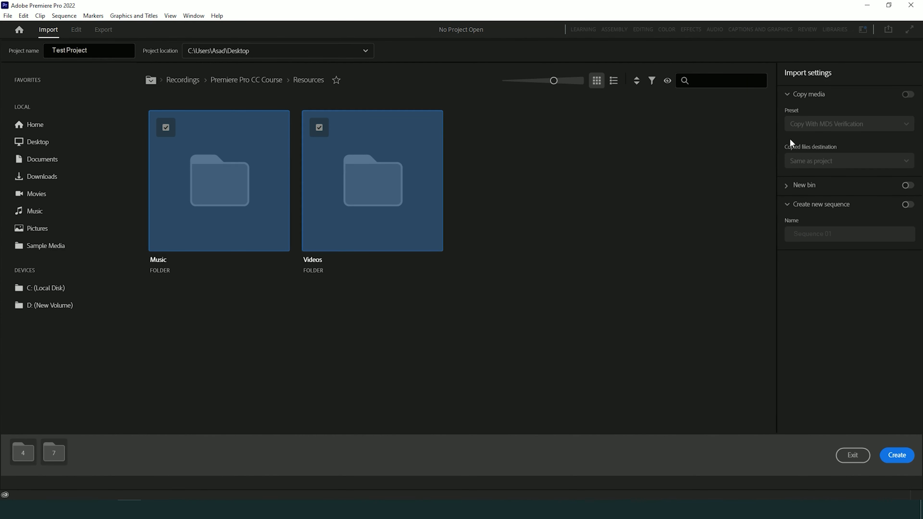
click(790, 95)
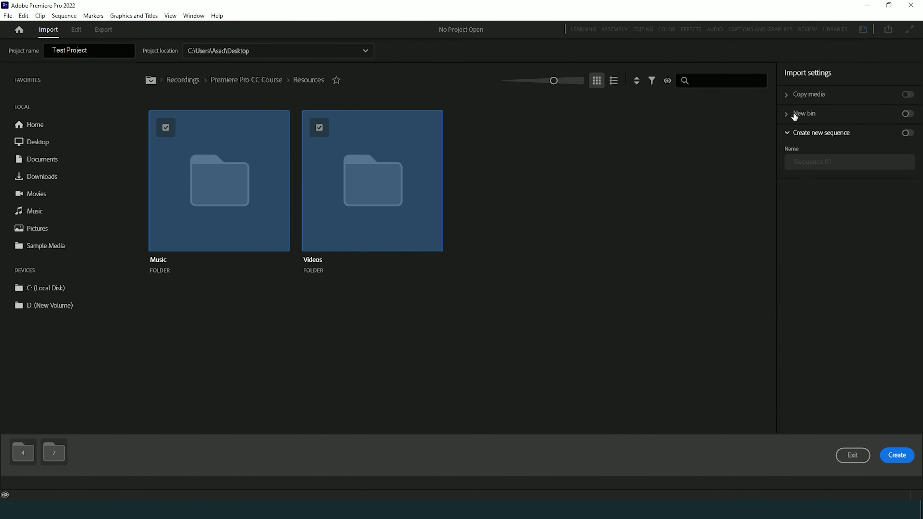
Enable a new bin for the imported media and name it New Bin.
click(909, 115)
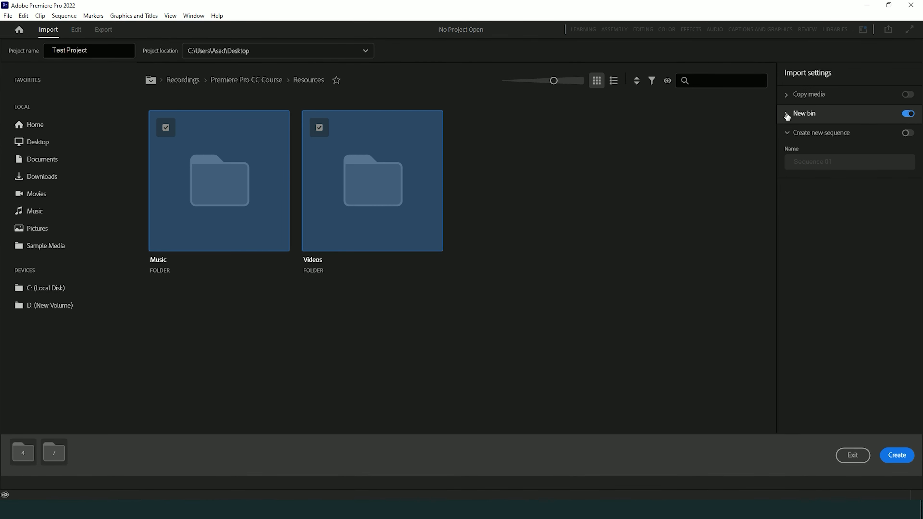
click(811, 142)
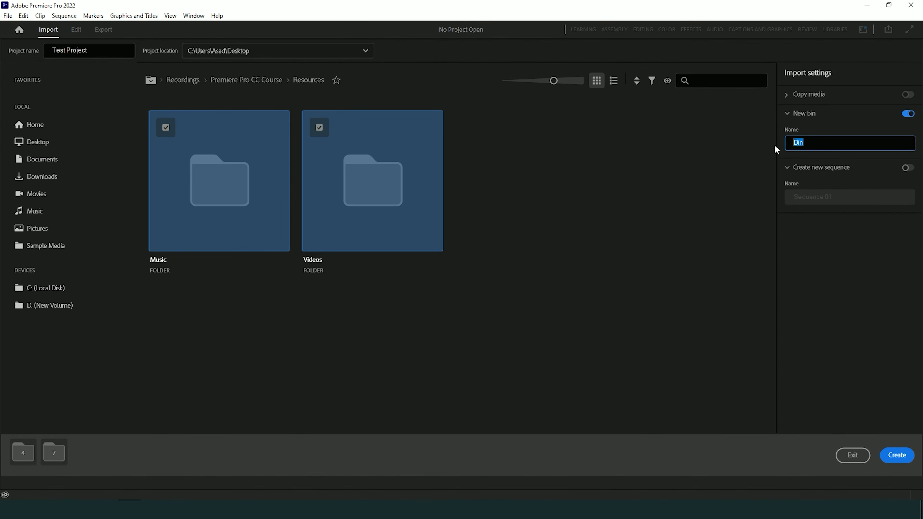
click(796, 146)
text(New)
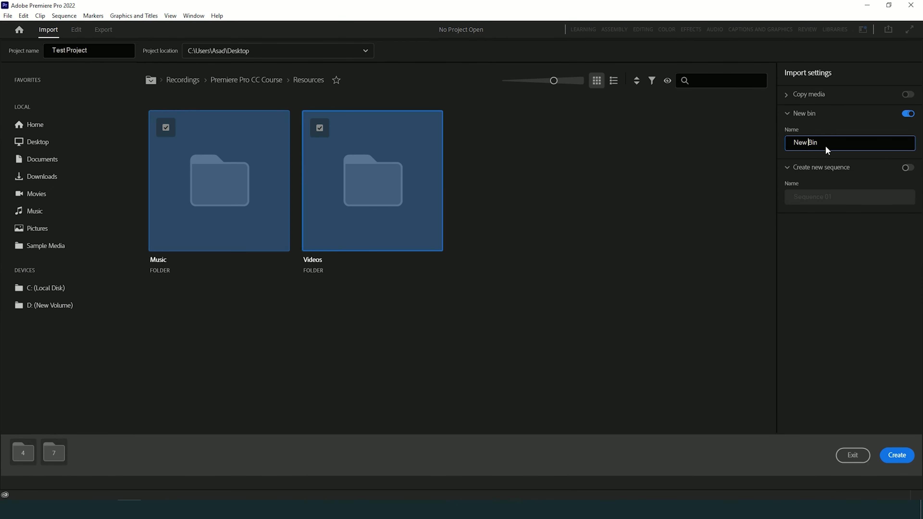
click(746, 165)
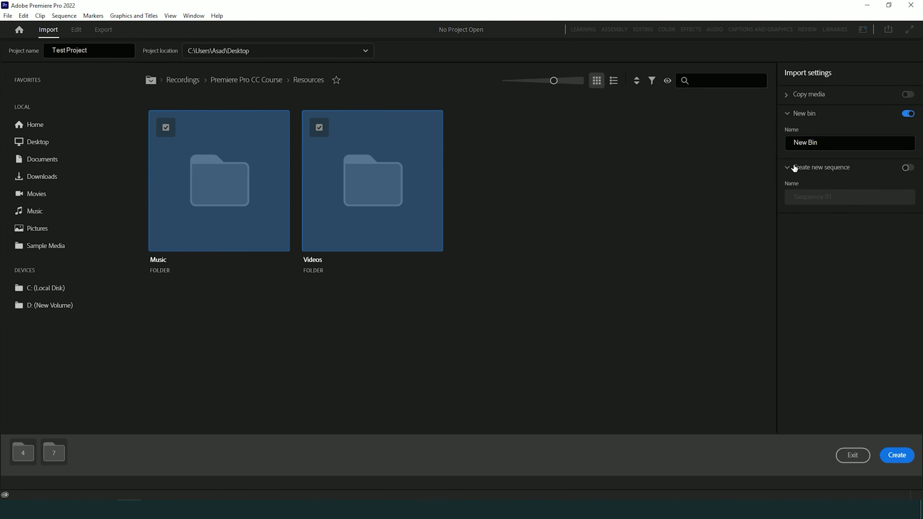
Enable creating a new sequence on import, keeping Sequence 01 as its name.
click(908, 168)
drag(847, 196, 793, 197)
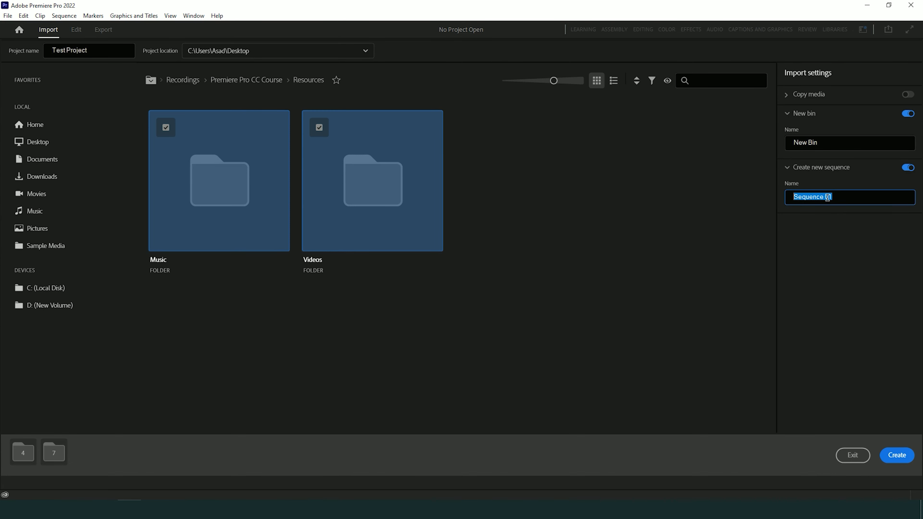
click(840, 198)
Deselect the Videos and Music folders and open the Videos folder.
click(320, 128)
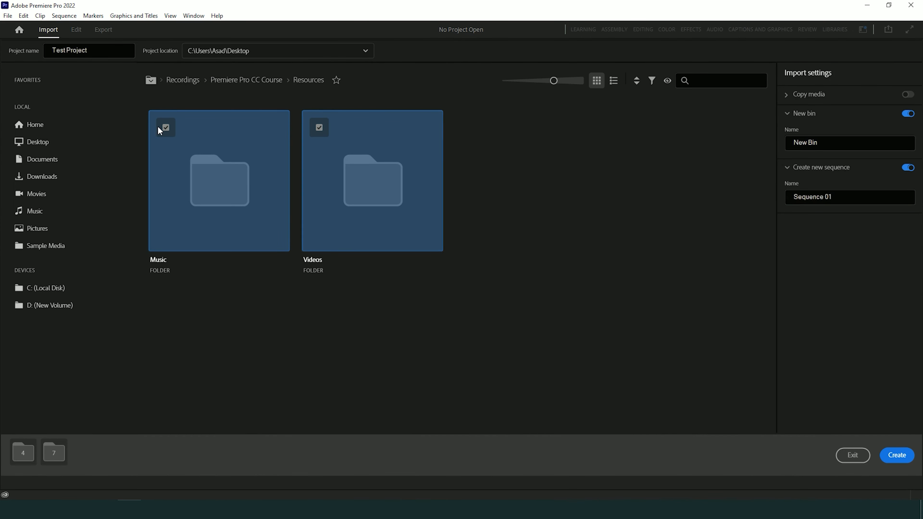
click(165, 129)
click(166, 128)
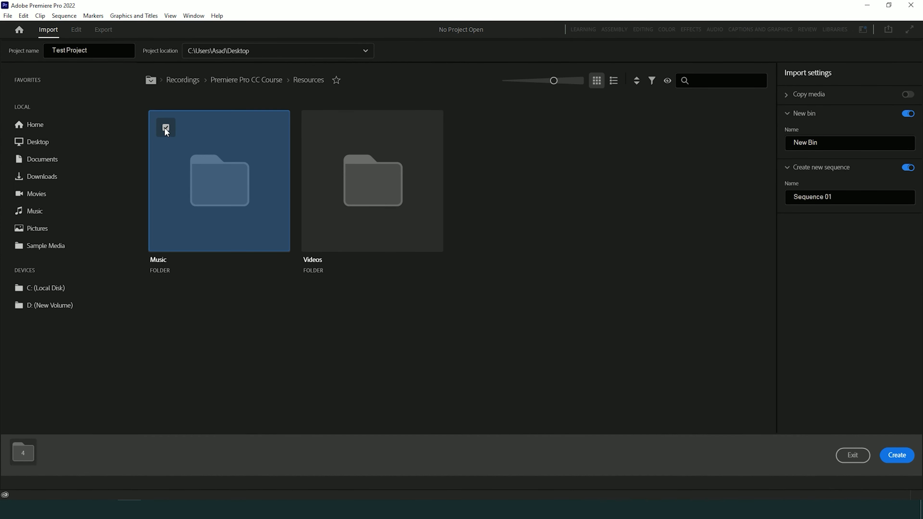
click(392, 207)
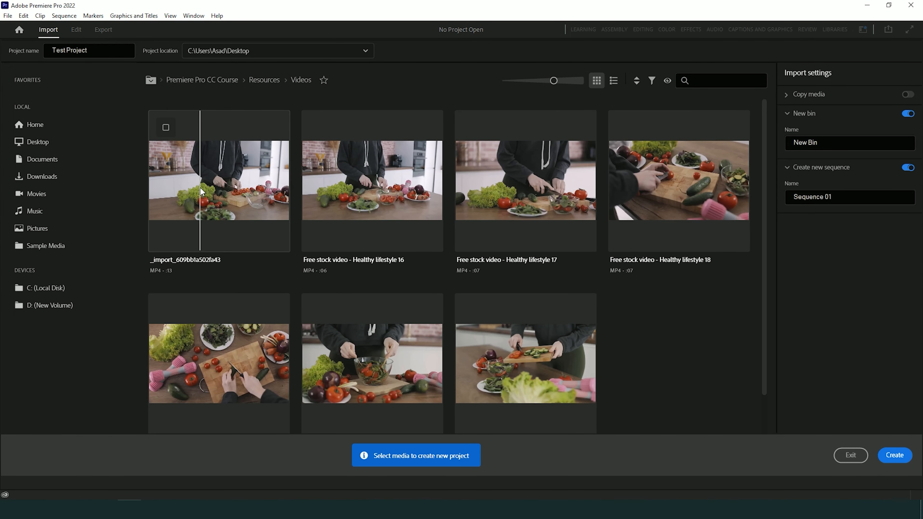
Select the first clip in the Videos folder, and select the Music and Videos folders in Resources for import.
click(165, 128)
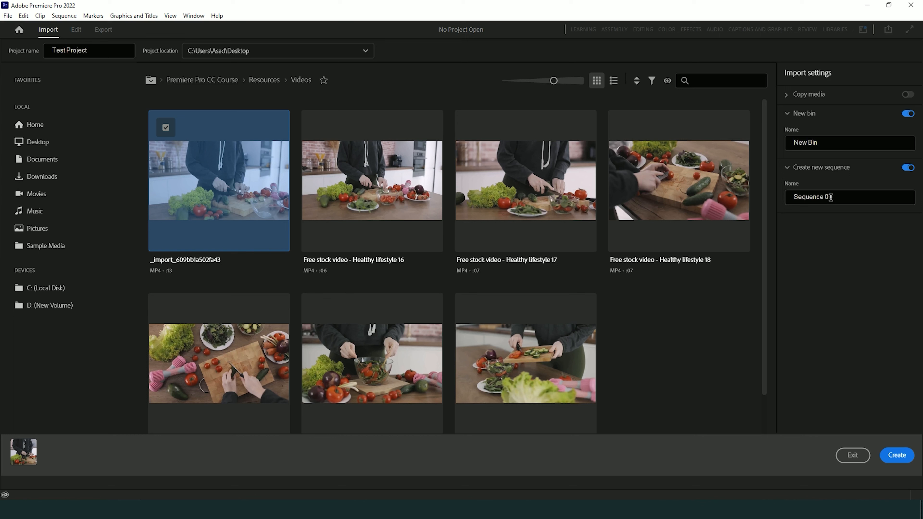
click(264, 81)
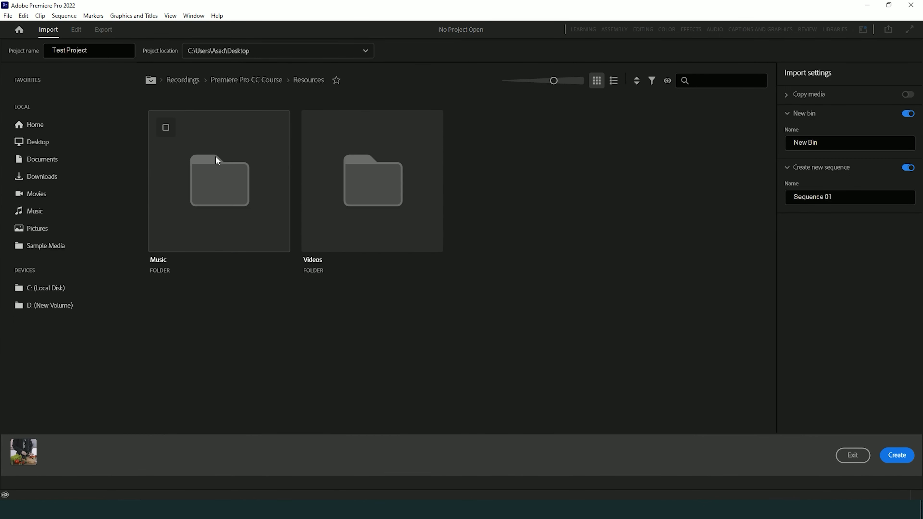
click(163, 127)
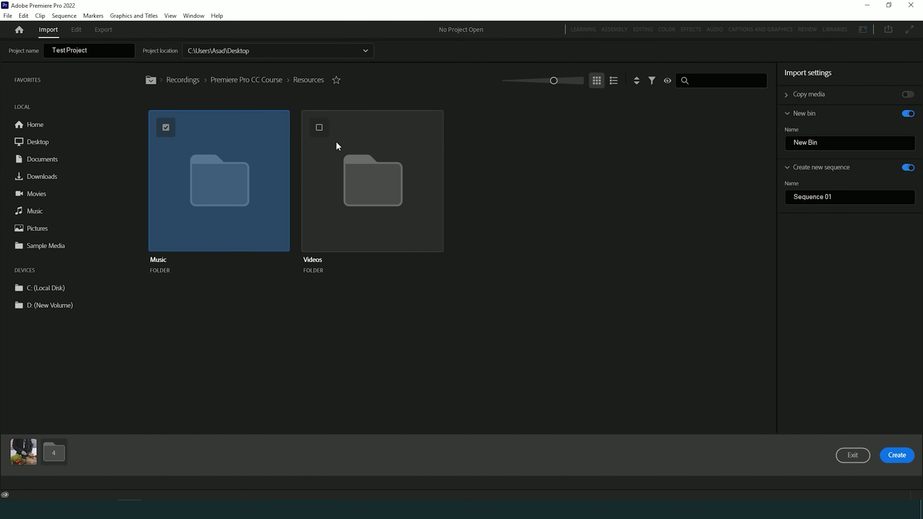
Turn off creating a new sequence and create the project with the selected media.
click(907, 169)
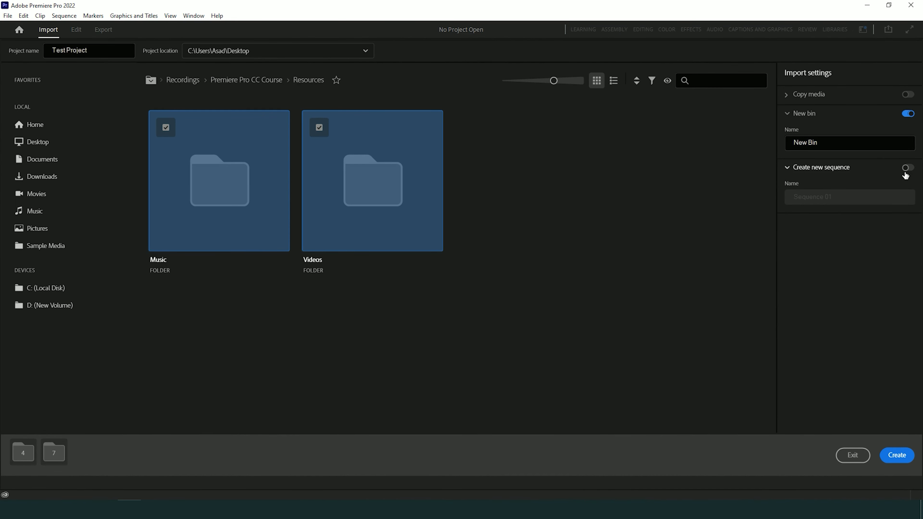
click(902, 460)
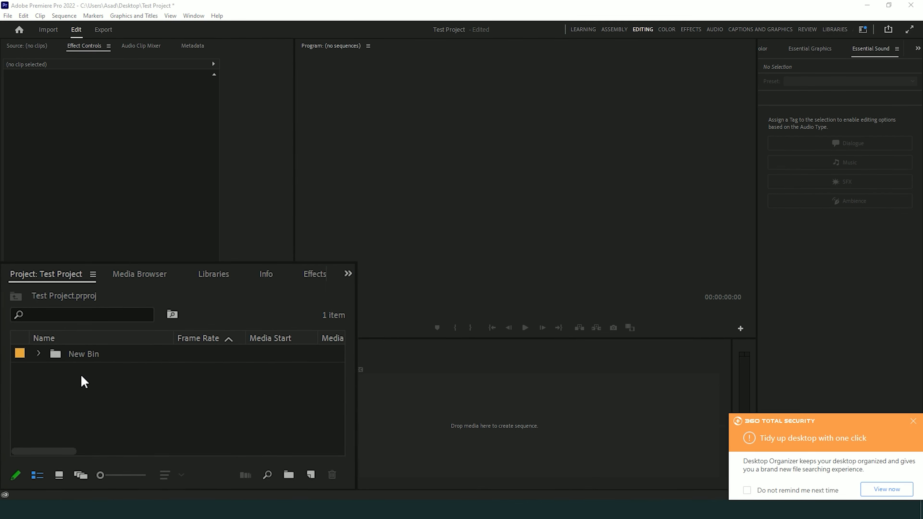
click(913, 421)
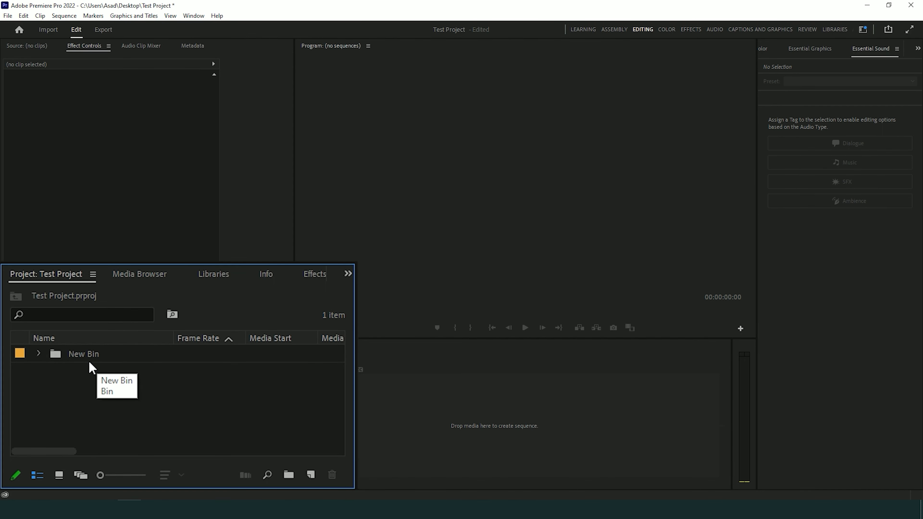
Review the imported clips inside New Bin and delete the bin from the project.
click(39, 353)
scroll(137, 386, down, 5)
scroll(138, 388, up, 4)
scroll(137, 388, up, 2)
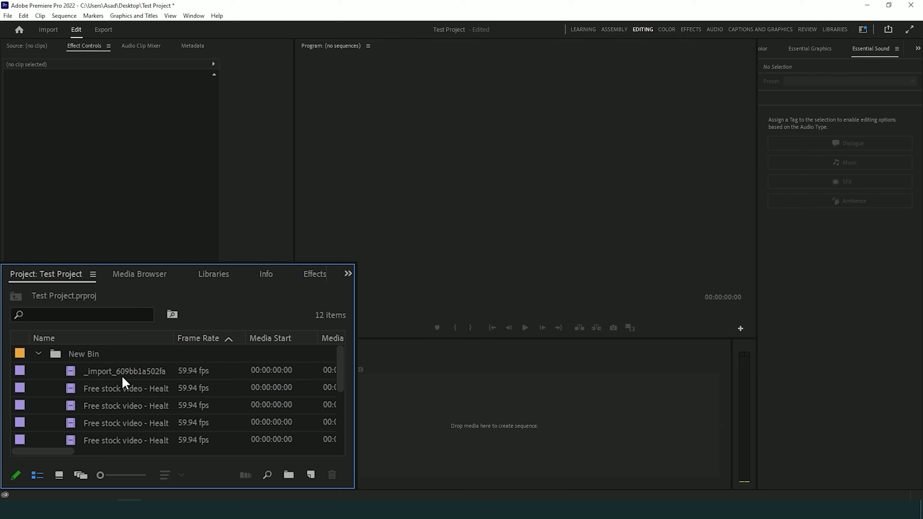
click(38, 353)
click(80, 358)
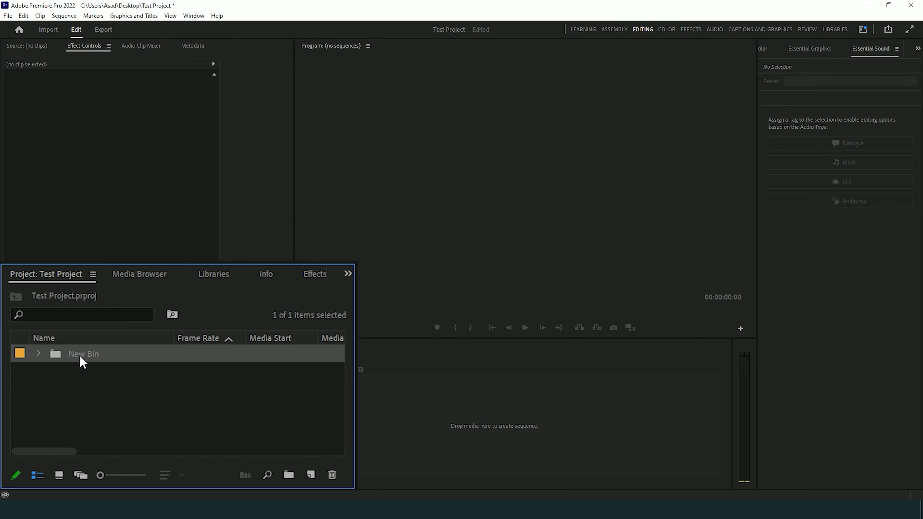
click(333, 477)
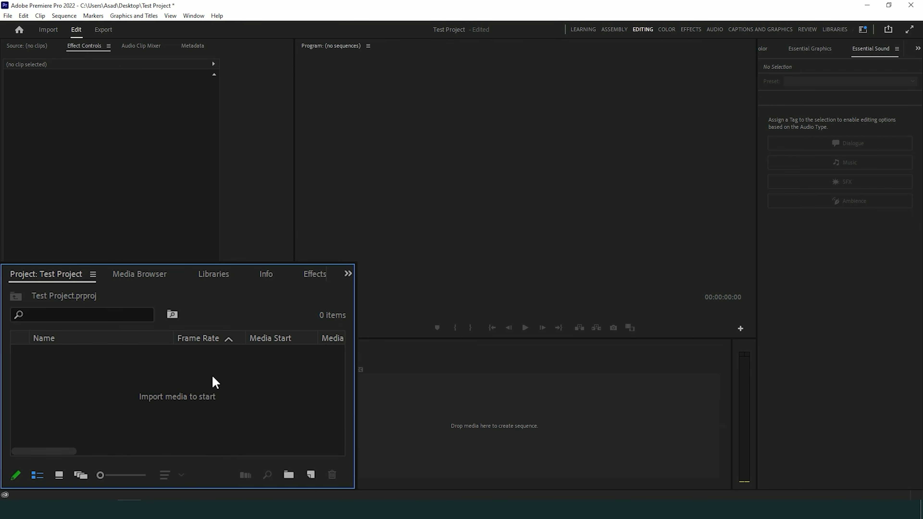
double_click(185, 384)
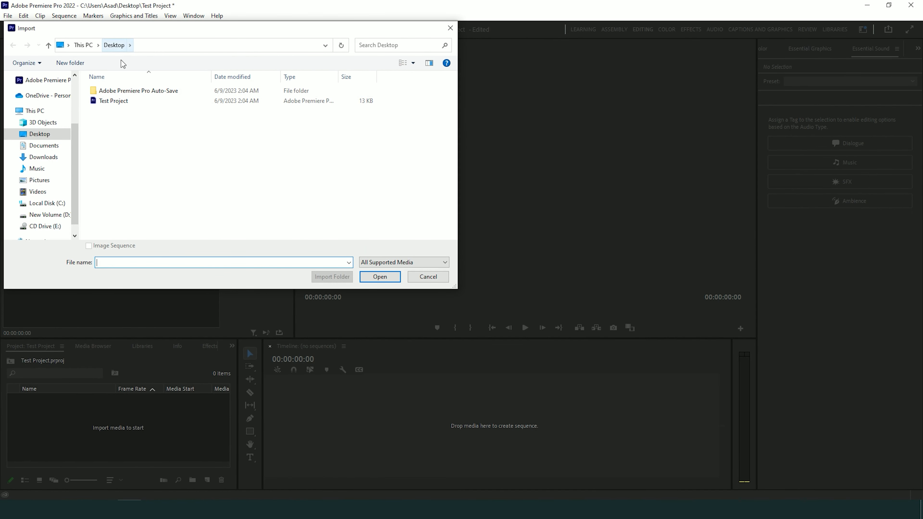
click(65, 215)
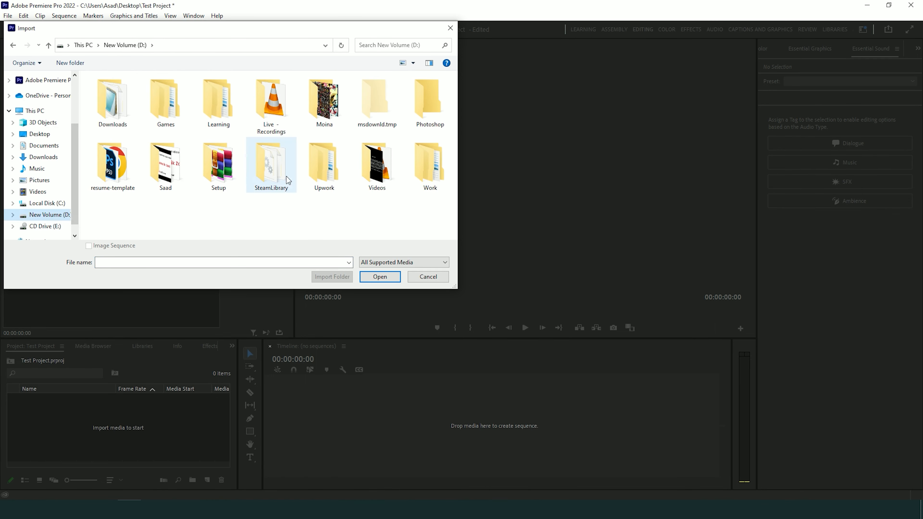
double_click(427, 178)
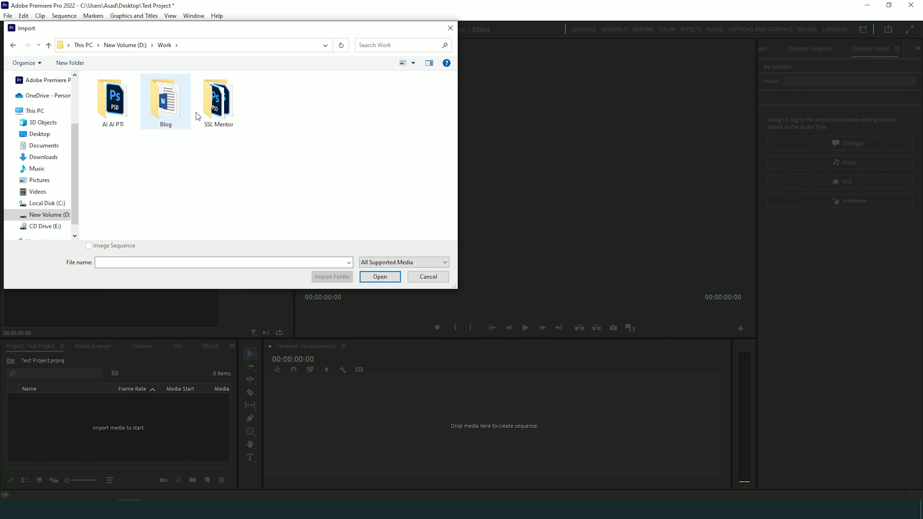
double_click(209, 111)
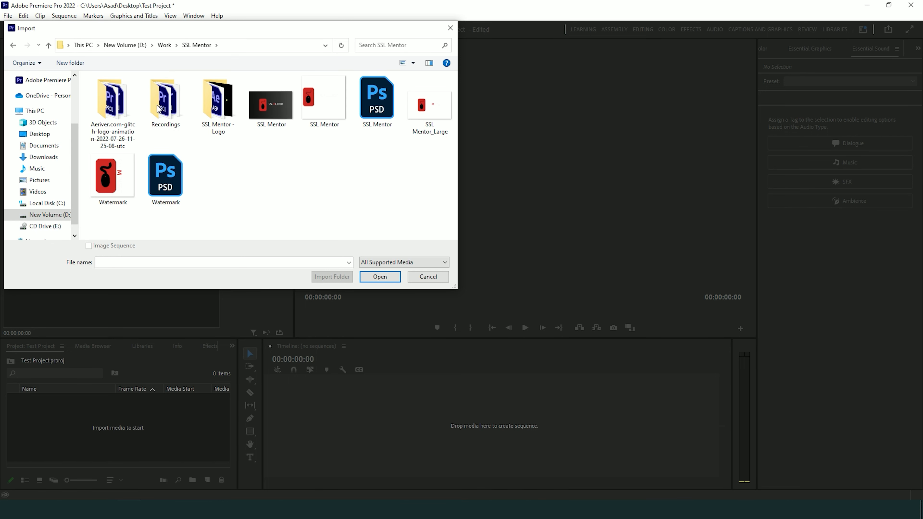
click(169, 109)
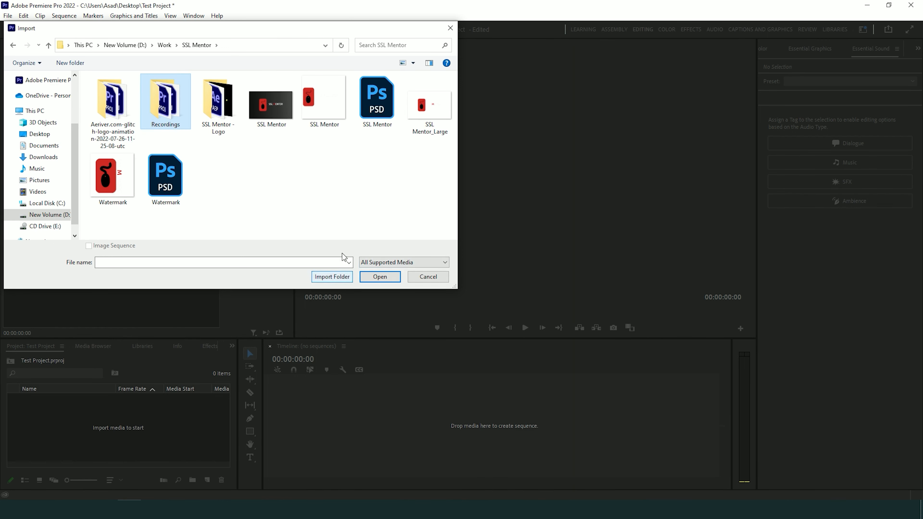
click(277, 114)
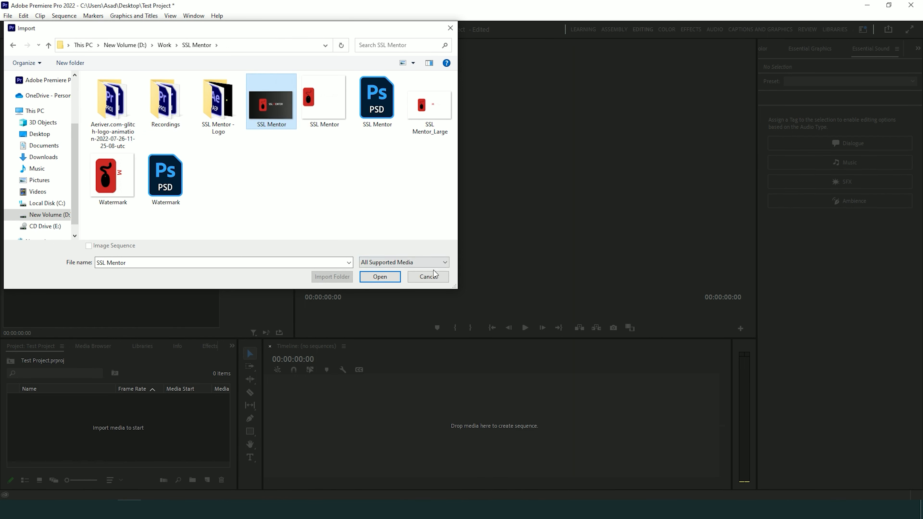
click(427, 274)
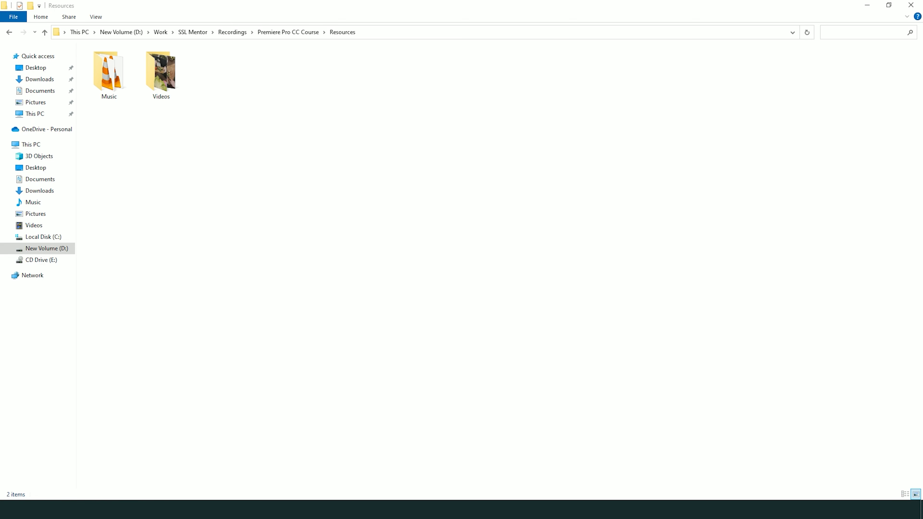
Import the Videos and Music folders from Resources in File Explorer into the project in a reduced window.
click(889, 5)
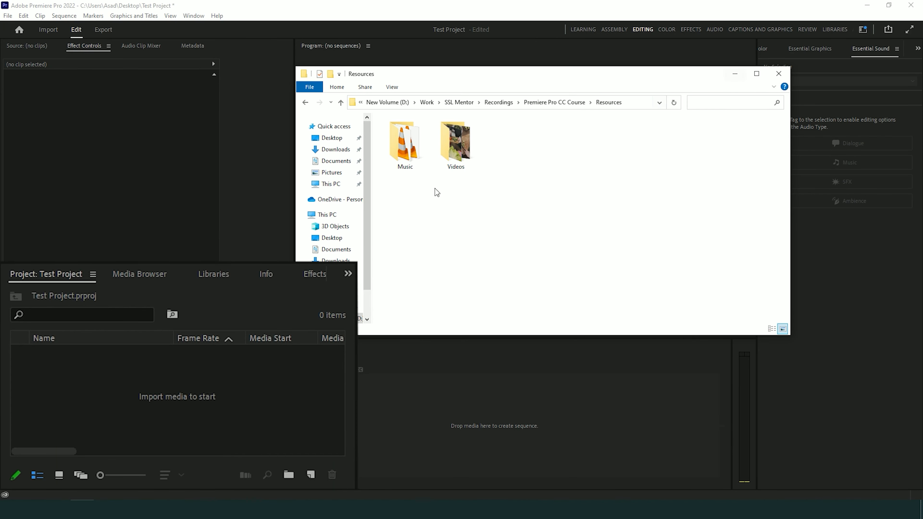
click(461, 155)
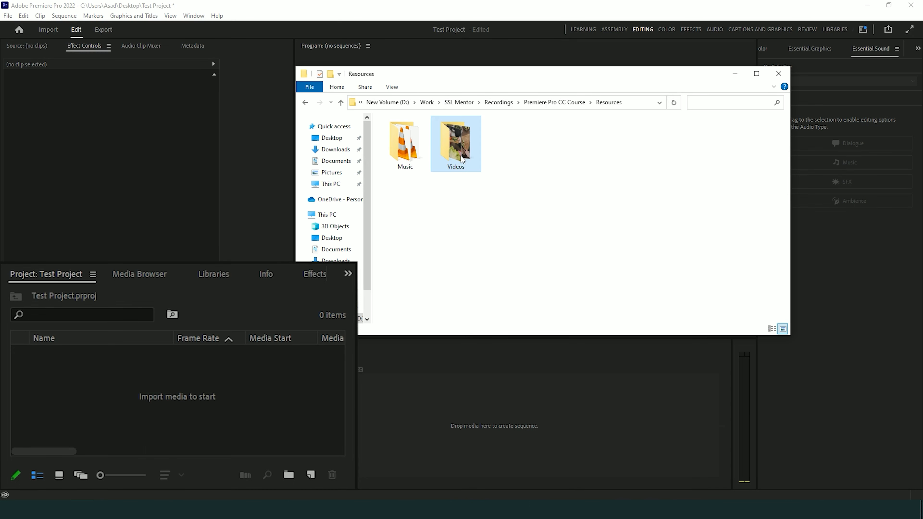
drag(463, 160, 227, 381)
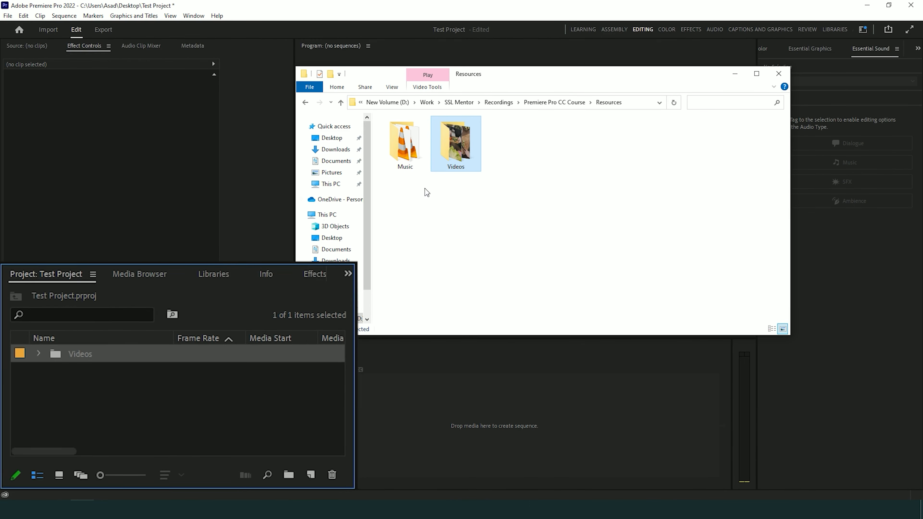
drag(405, 156, 220, 387)
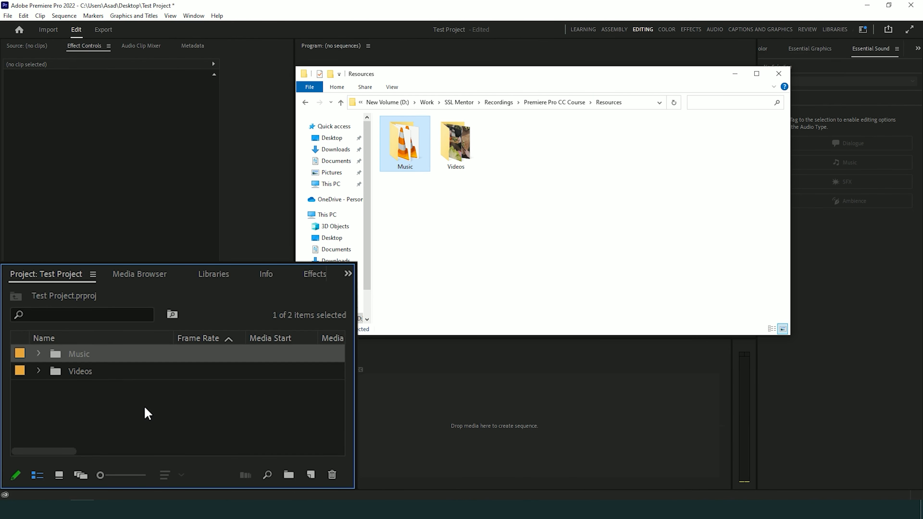
click(145, 435)
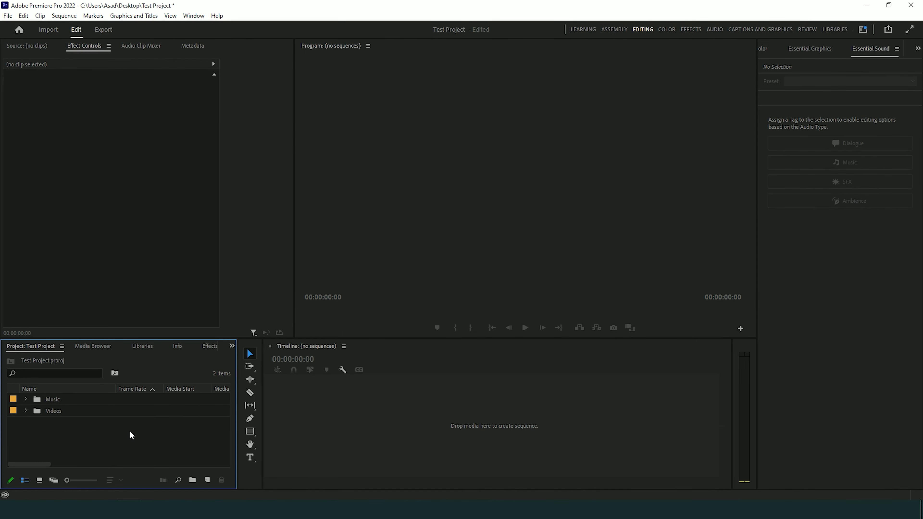
View the Import and Export workspaces and return to the Edit workspace.
click(51, 33)
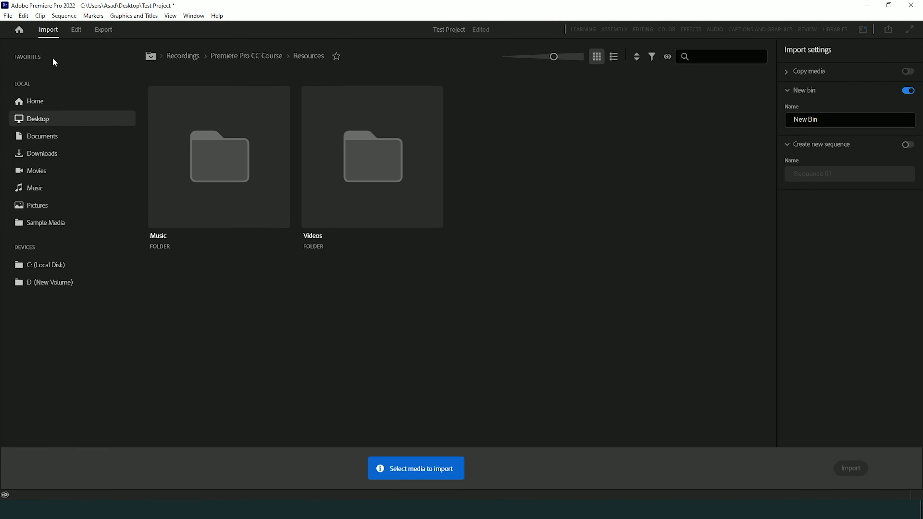
click(74, 35)
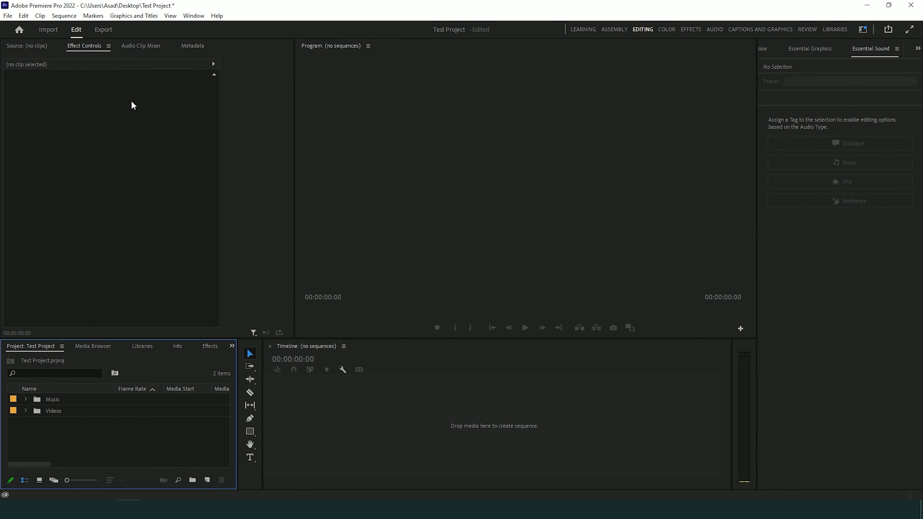
click(100, 31)
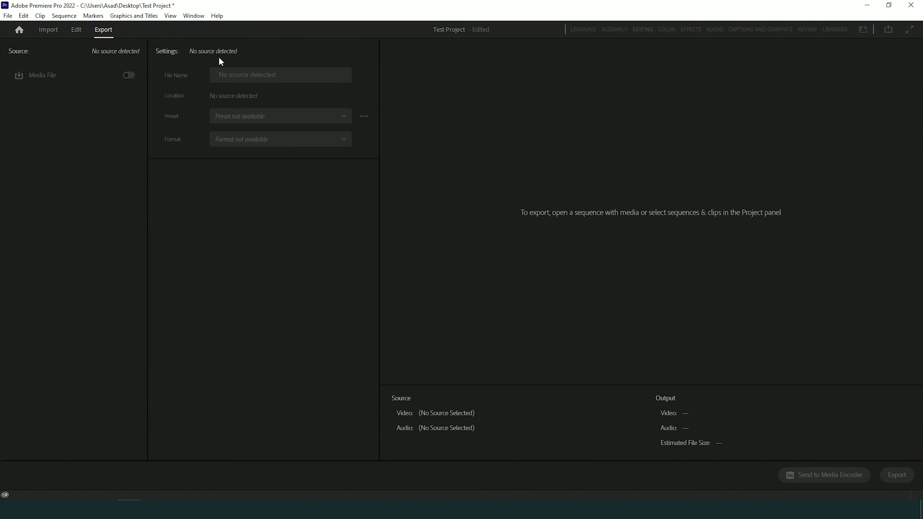
click(78, 29)
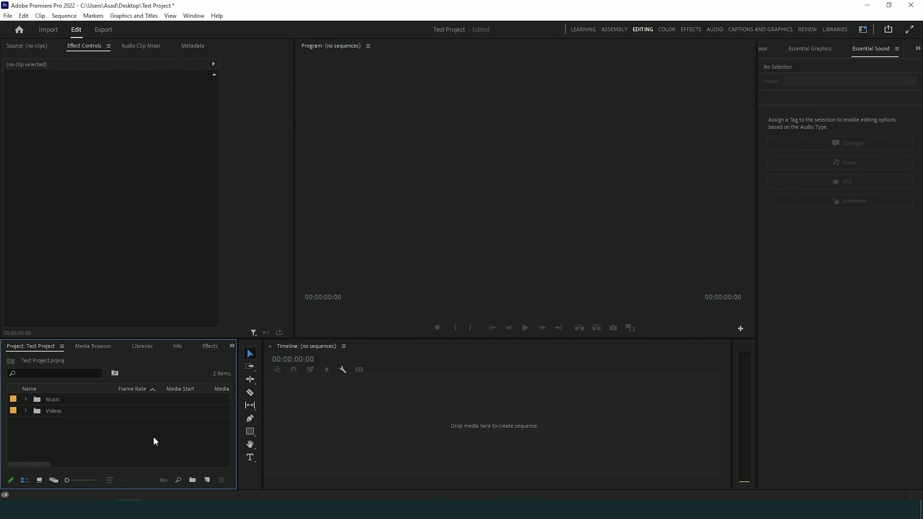